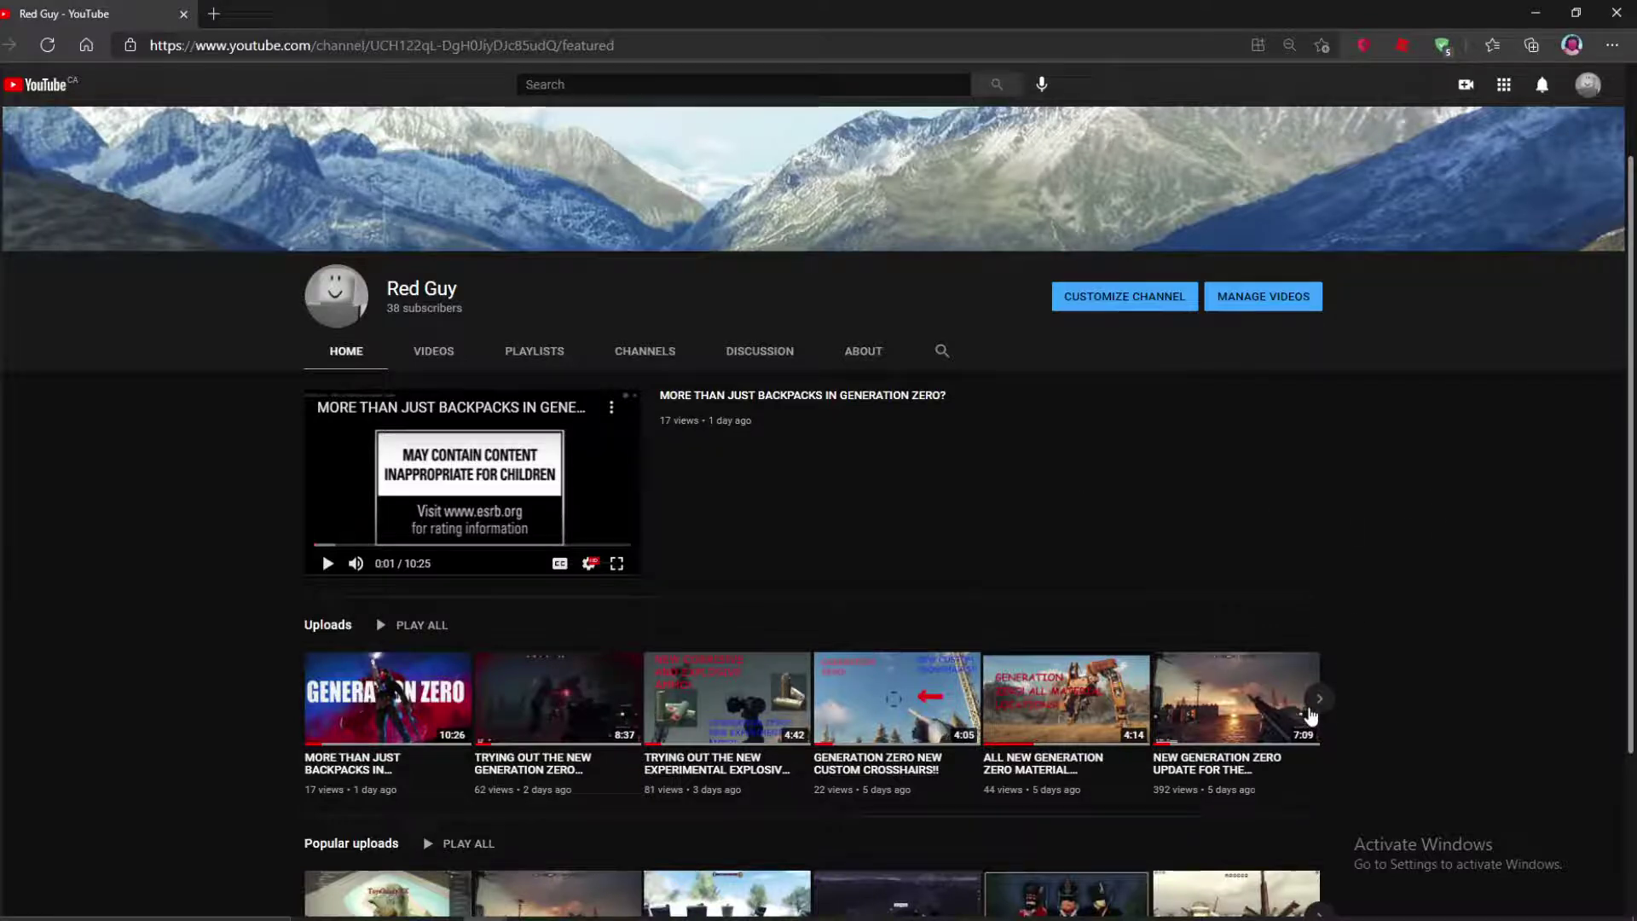
pyautogui.click(1318, 696)
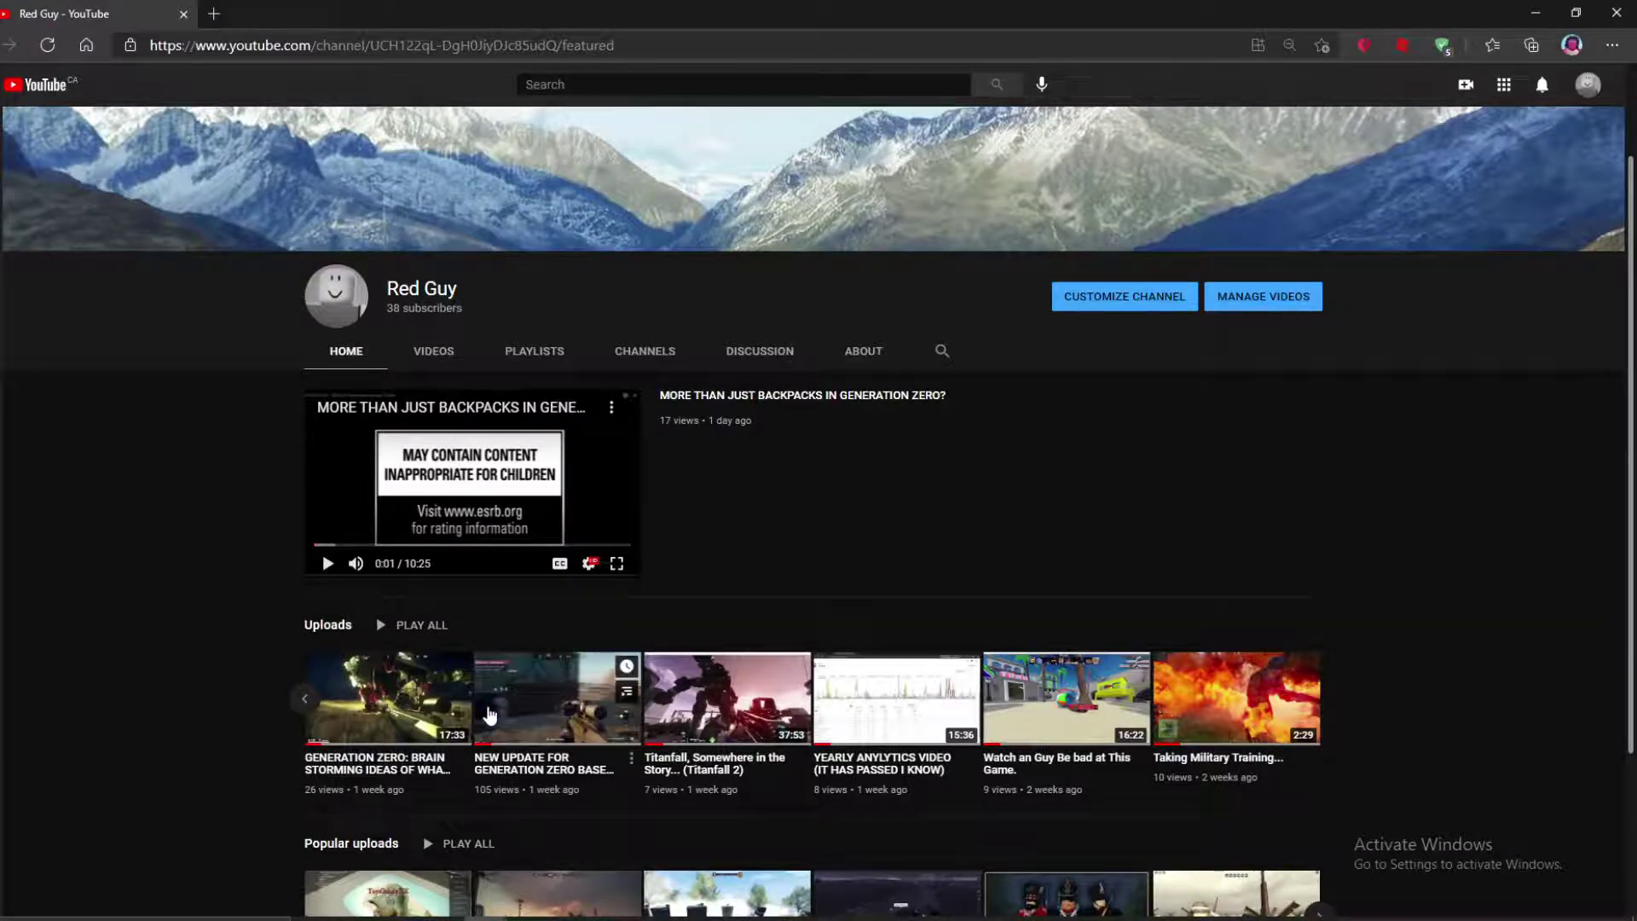
pyautogui.moveTo(388, 698)
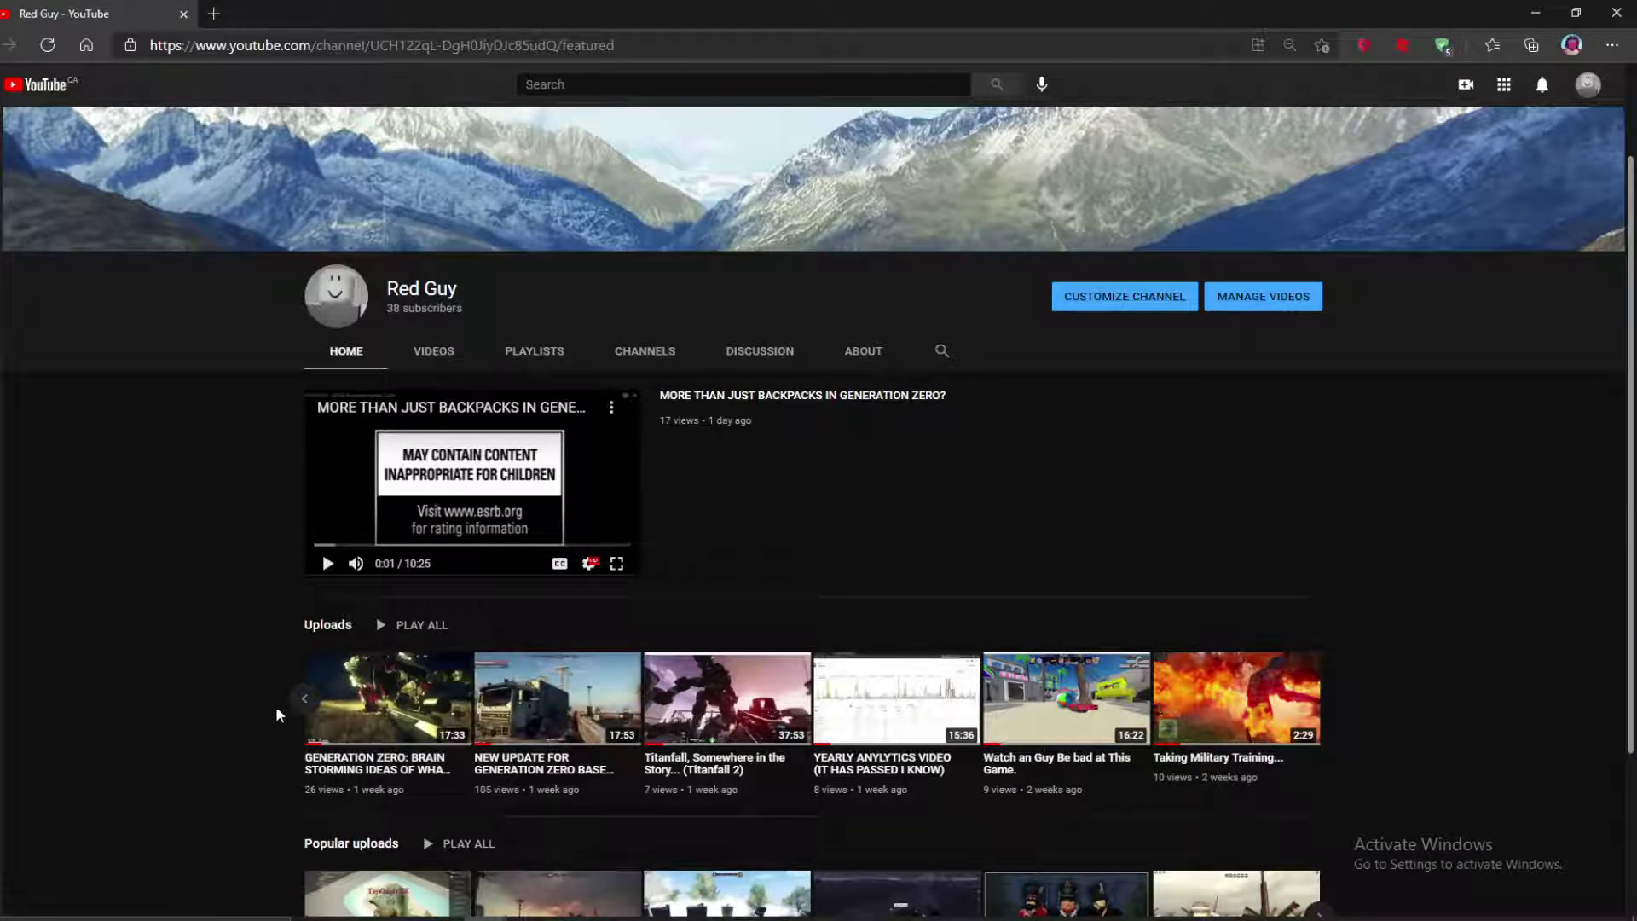
pyautogui.click(305, 699)
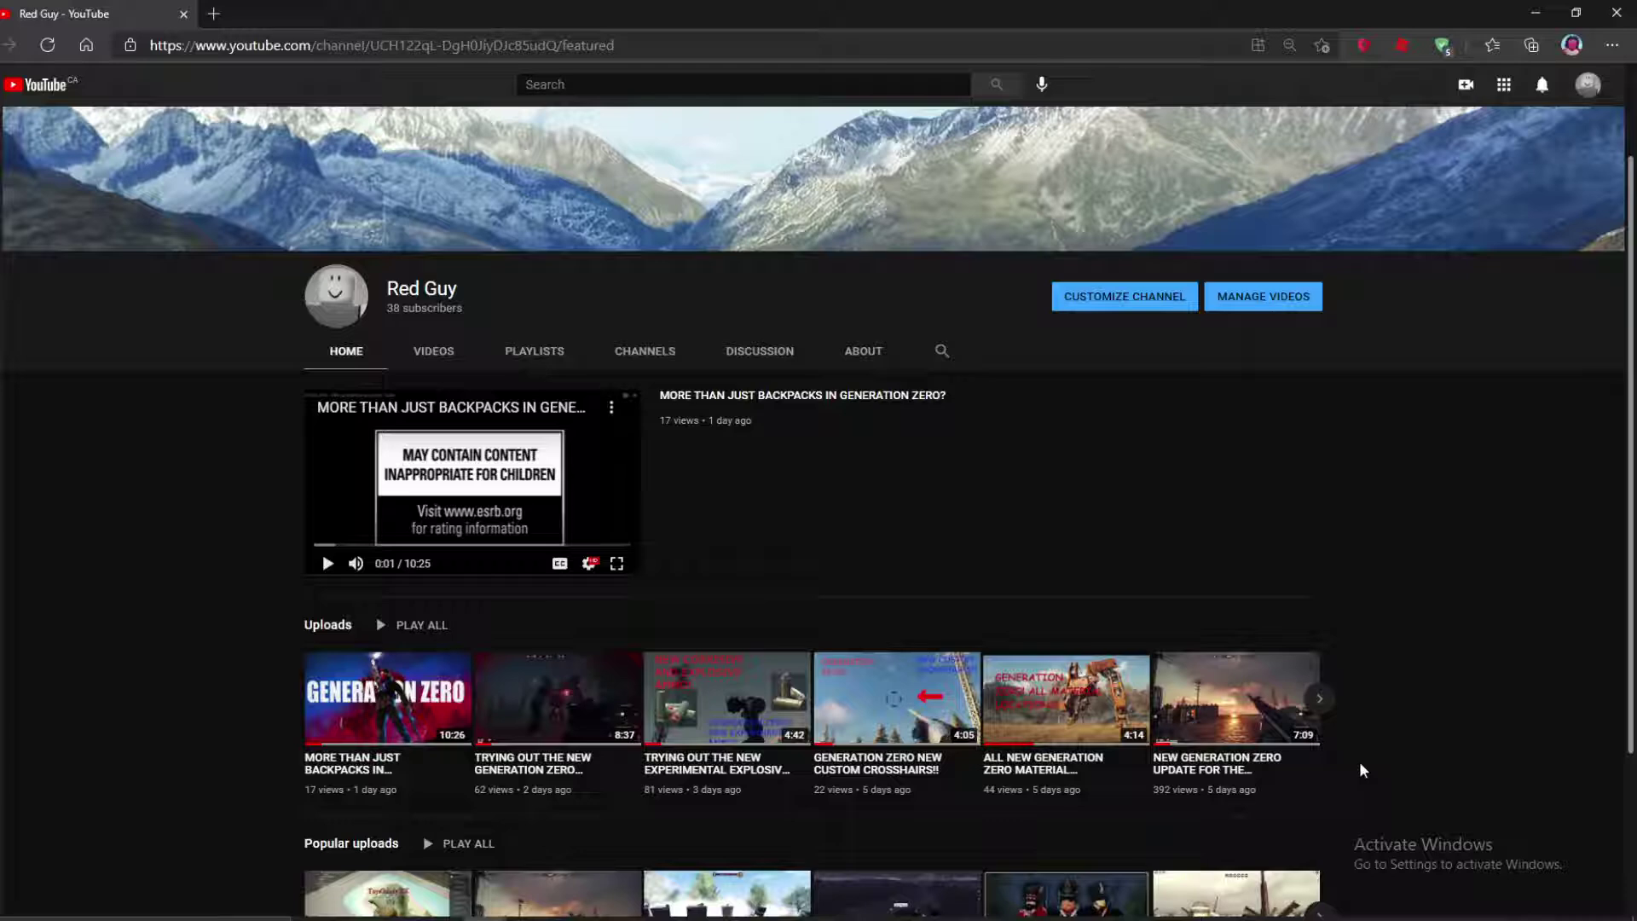
pyautogui.scroll(-2, 128, 524)
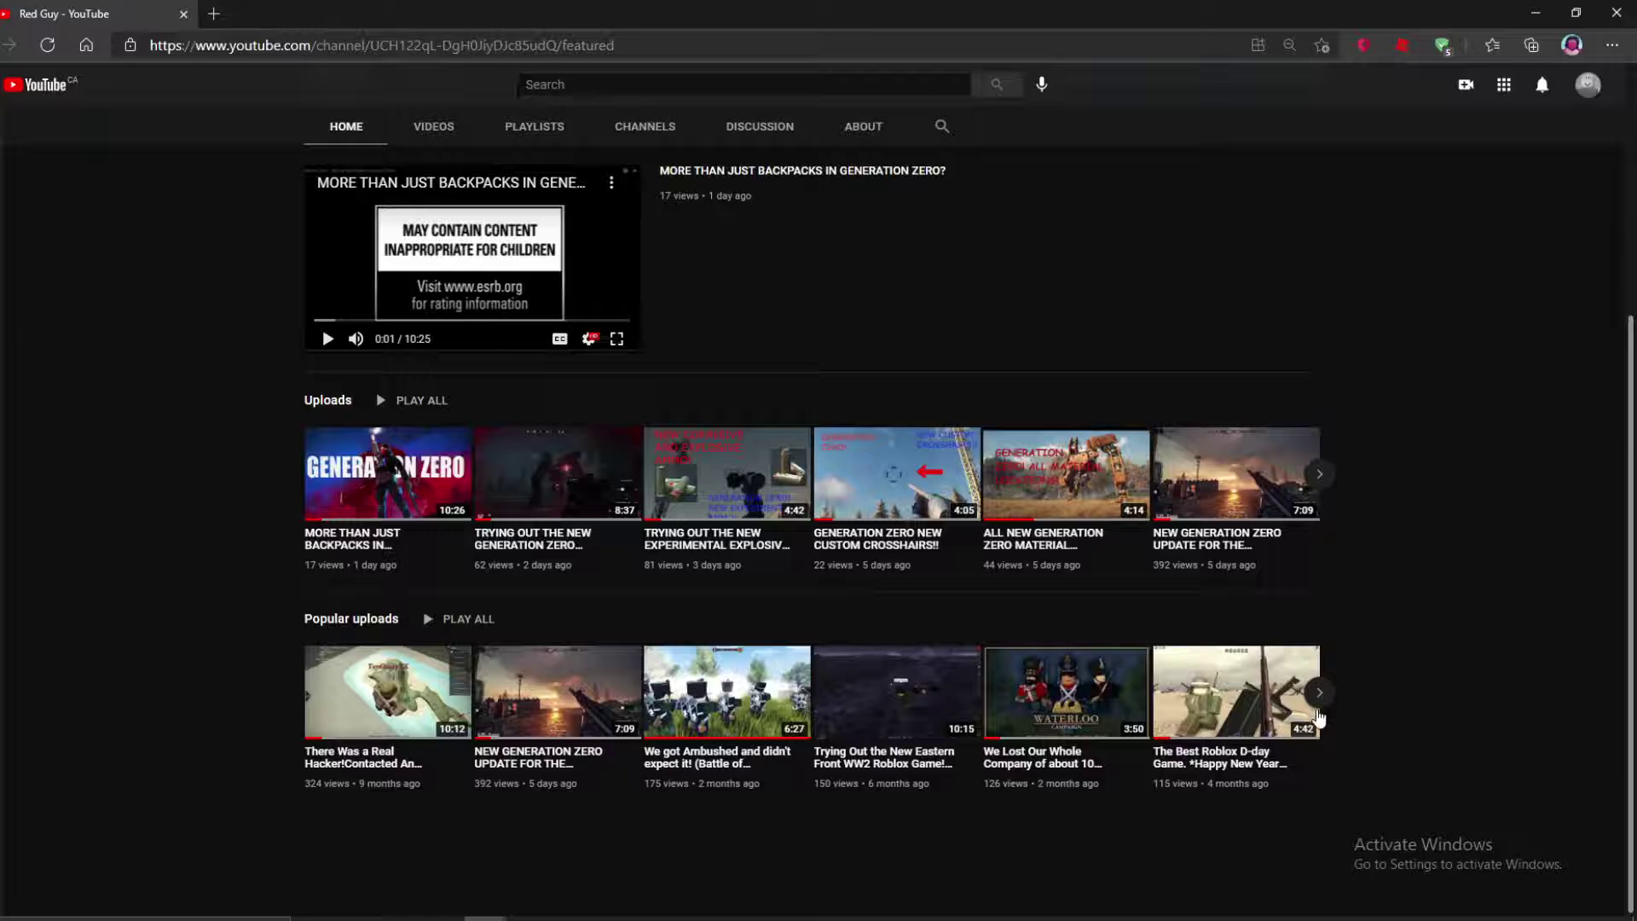
pyautogui.click(1319, 693)
pyautogui.scroll(3, 209, 761)
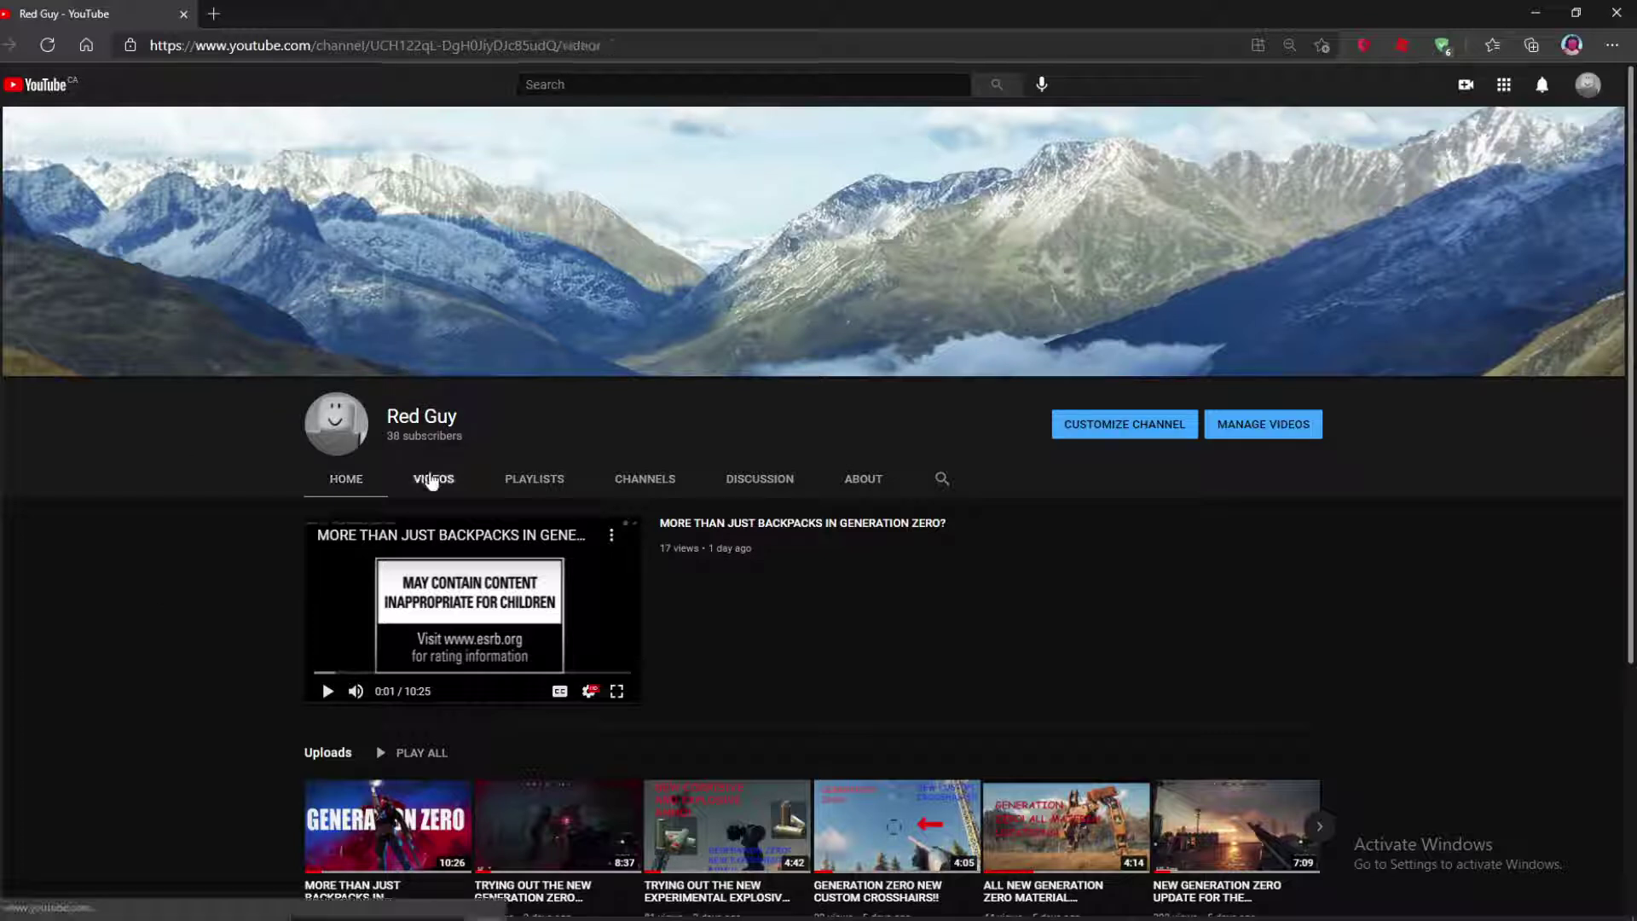
pyautogui.click(432, 480)
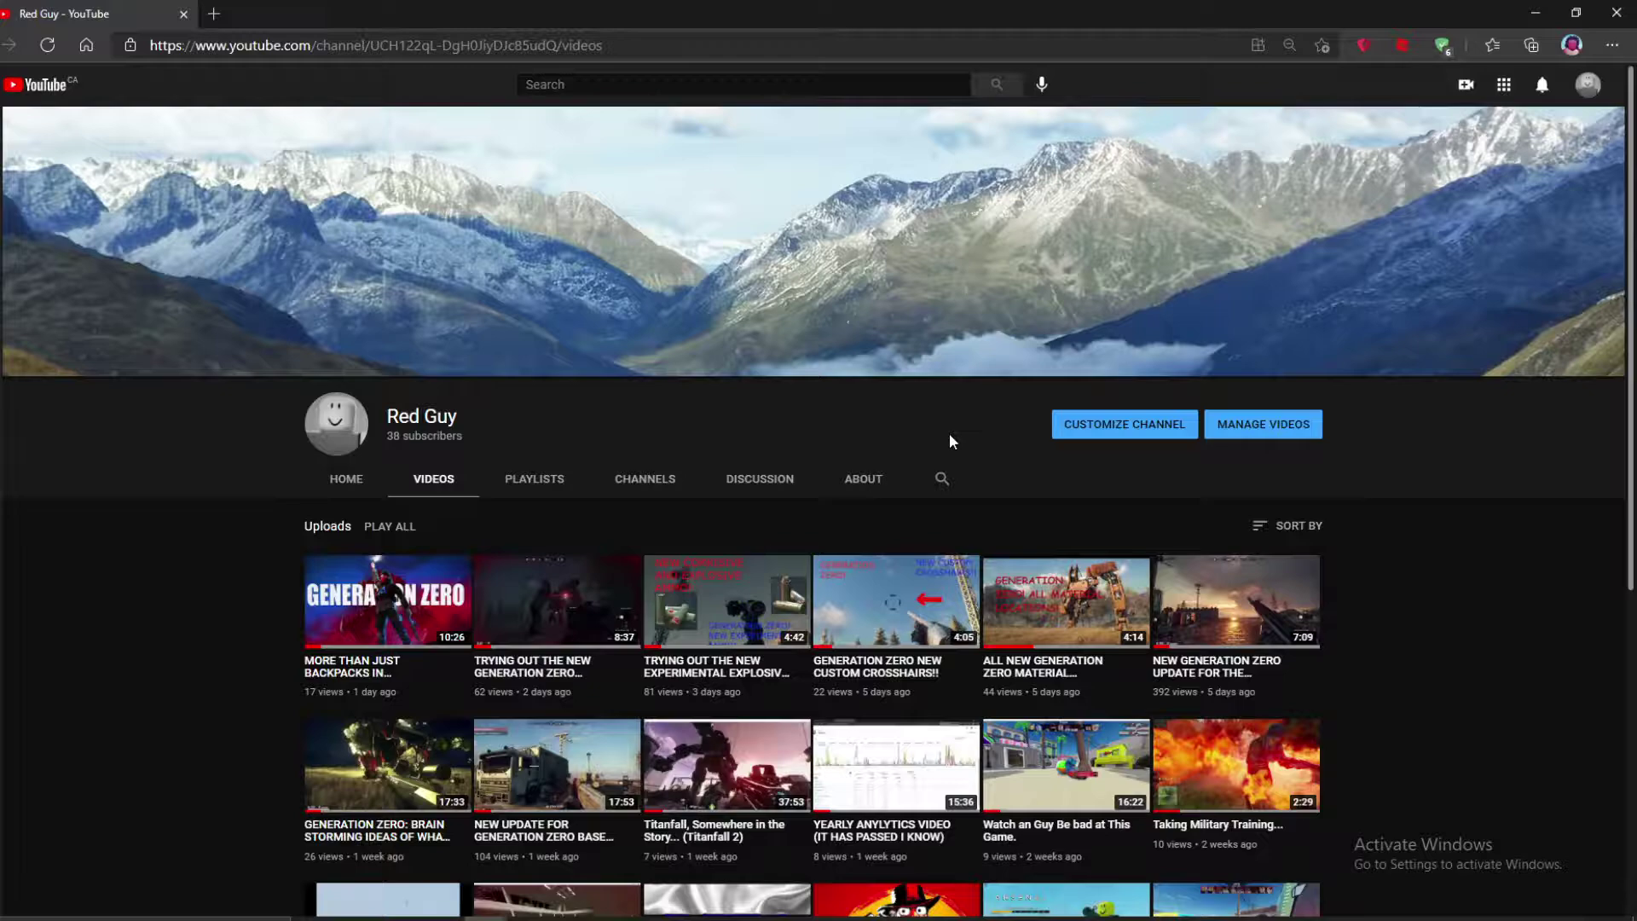
pyautogui.scroll(-2, 963, 455)
pyautogui.scroll(-2, 963, 456)
pyautogui.scroll(-2, 896, 447)
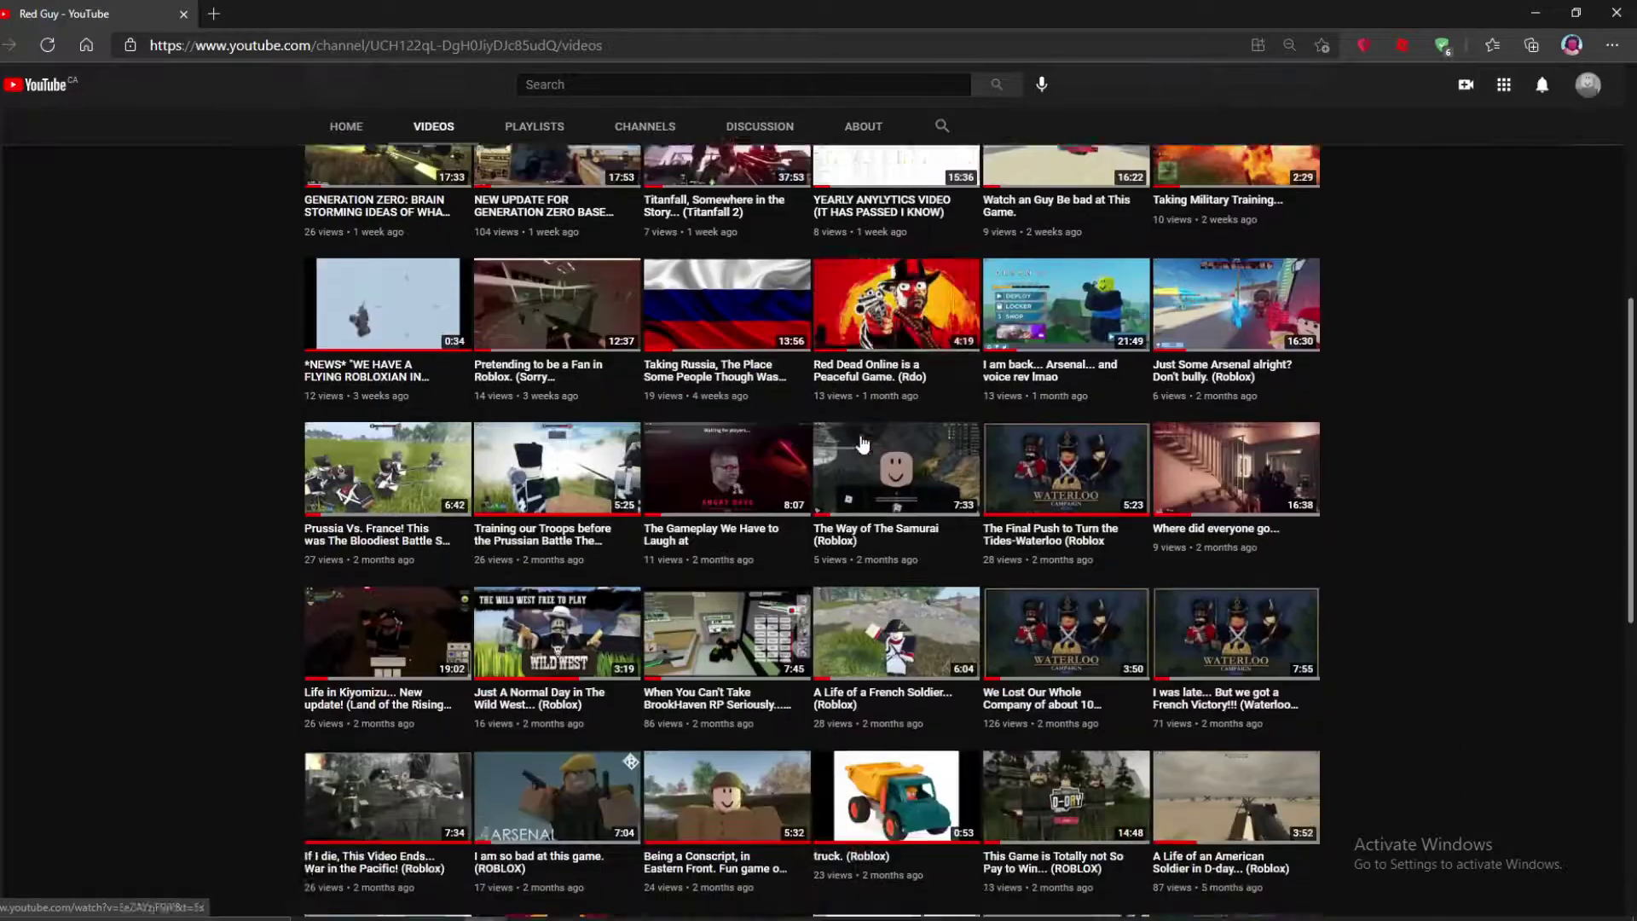
pyautogui.scroll(-3, 847, 438)
pyautogui.scroll(-2, 847, 437)
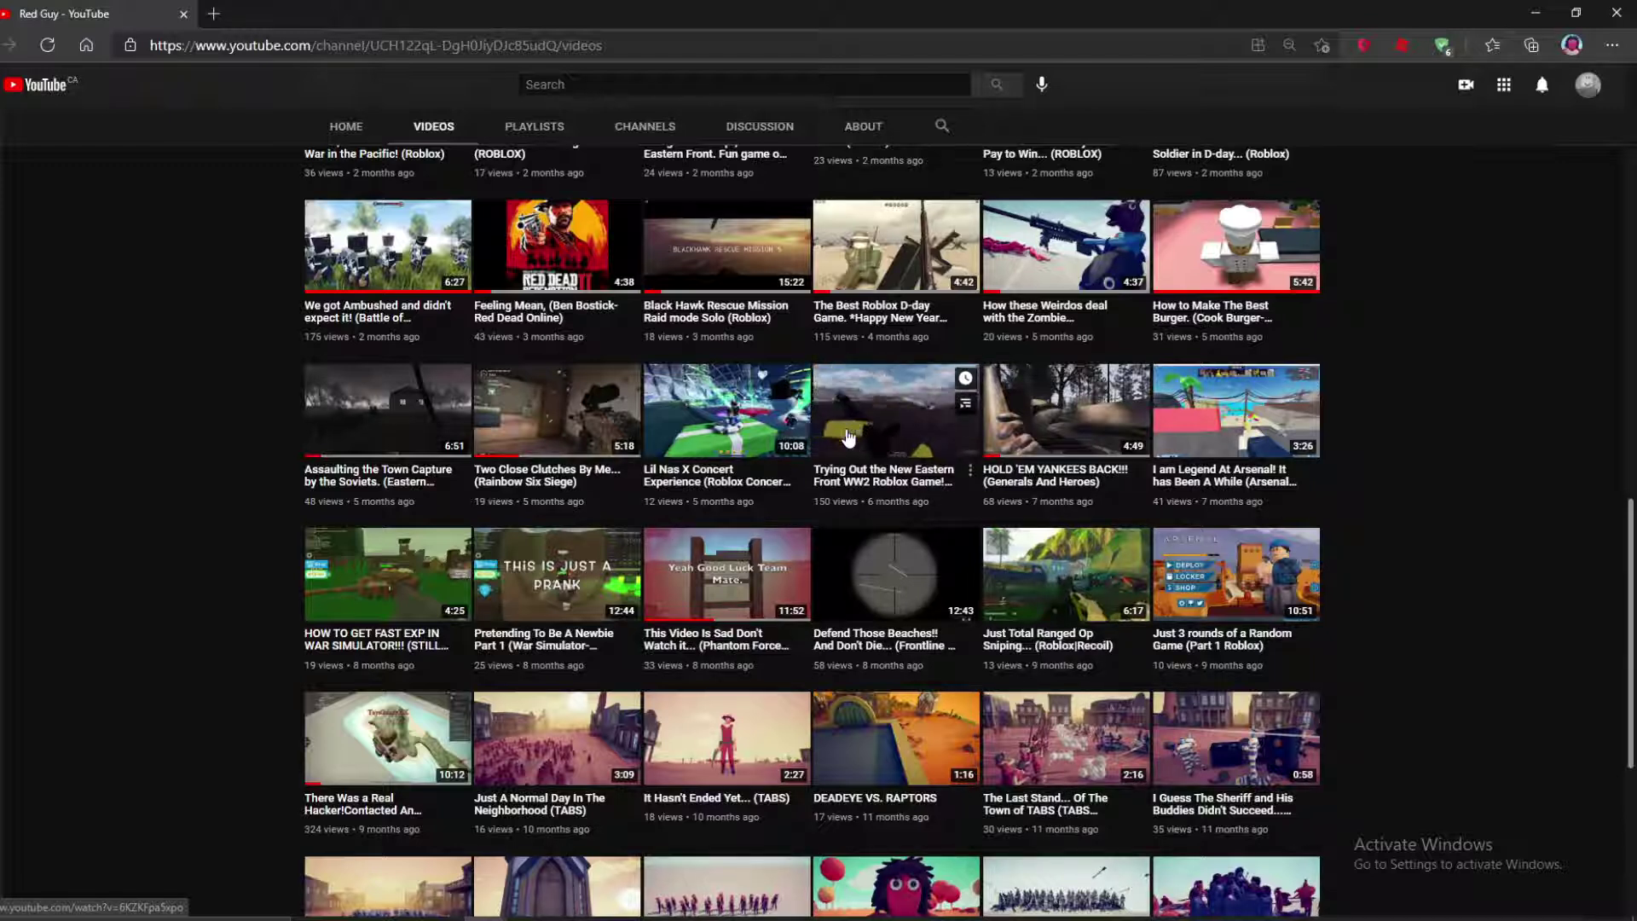
pyautogui.scroll(10, 896, 435)
pyautogui.scroll(5, 977, 433)
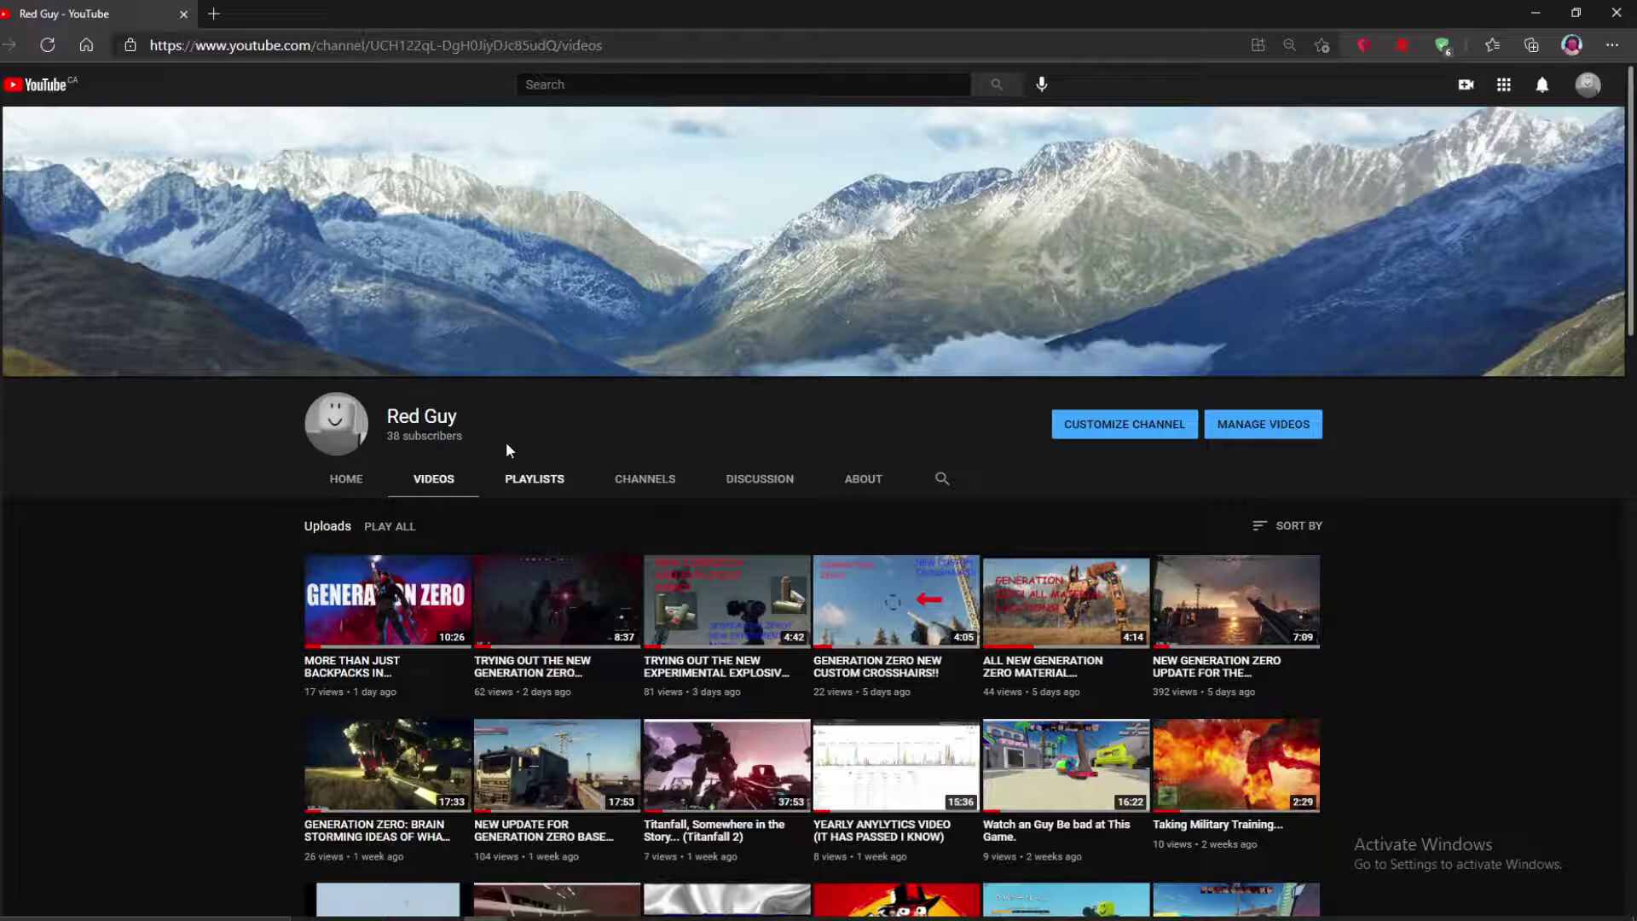
pyautogui.click(343, 484)
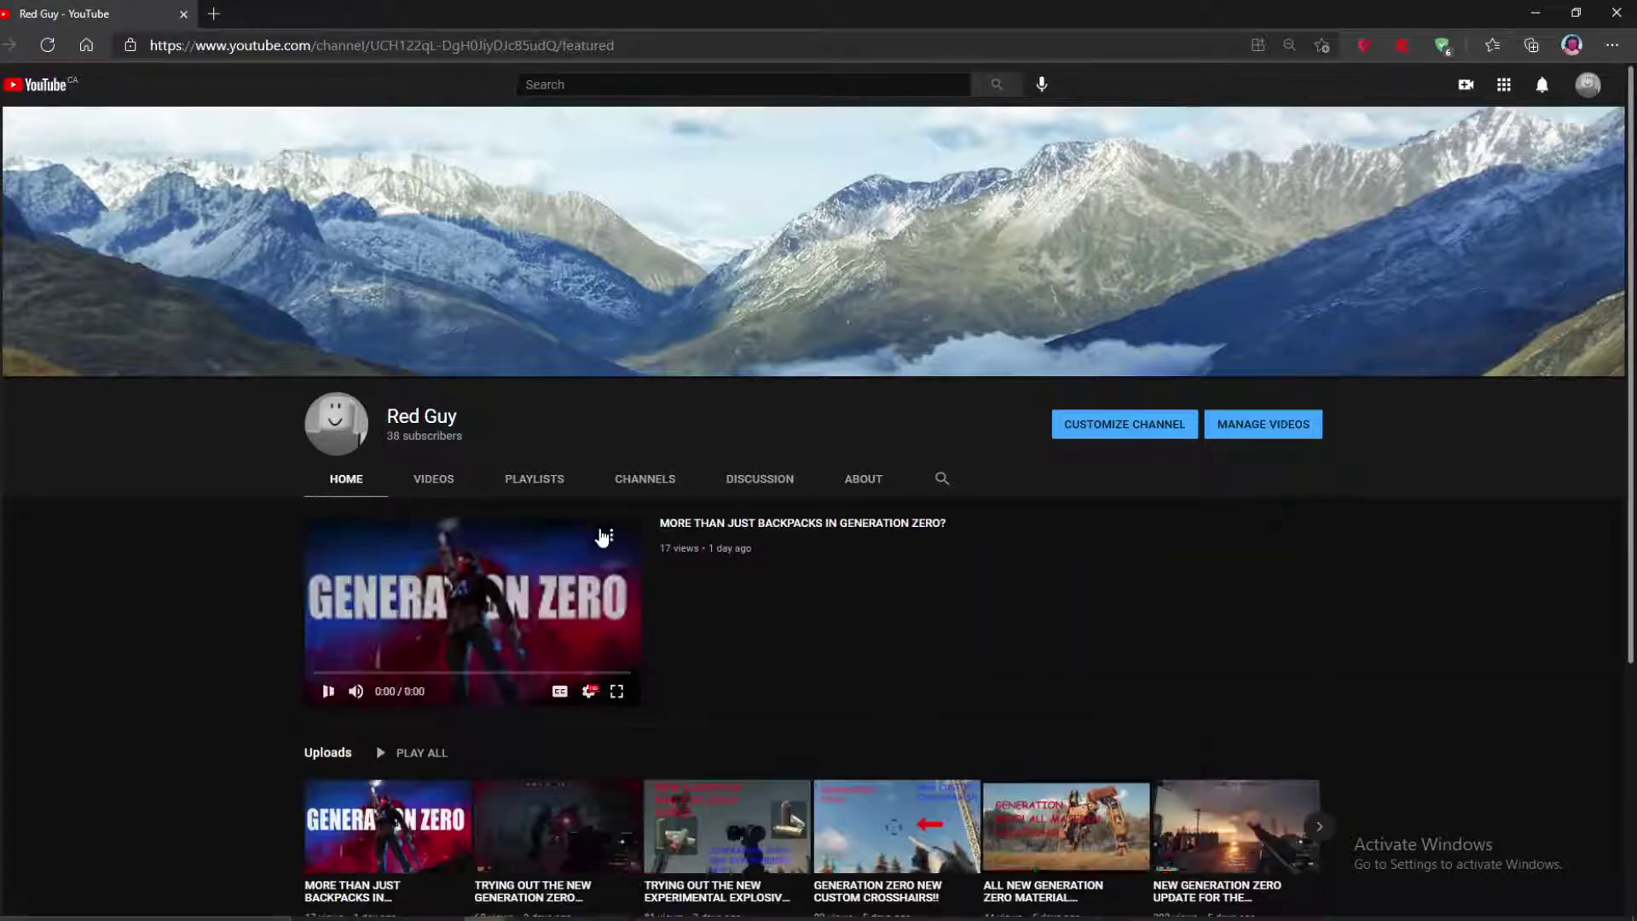